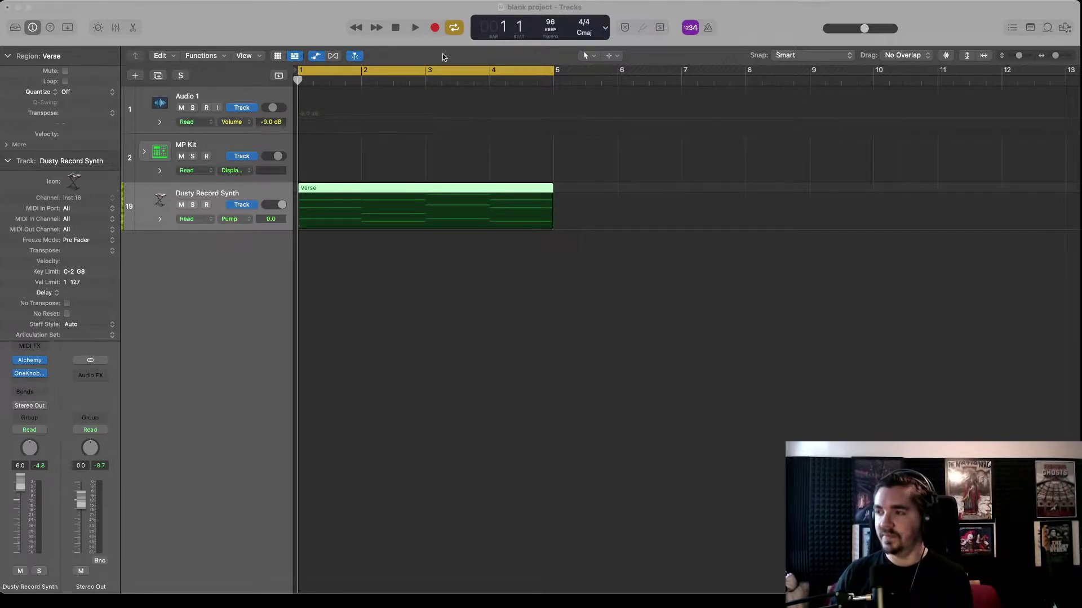
- Play the project briefly to hear the track, then return the playhead to the start
click(416, 30)
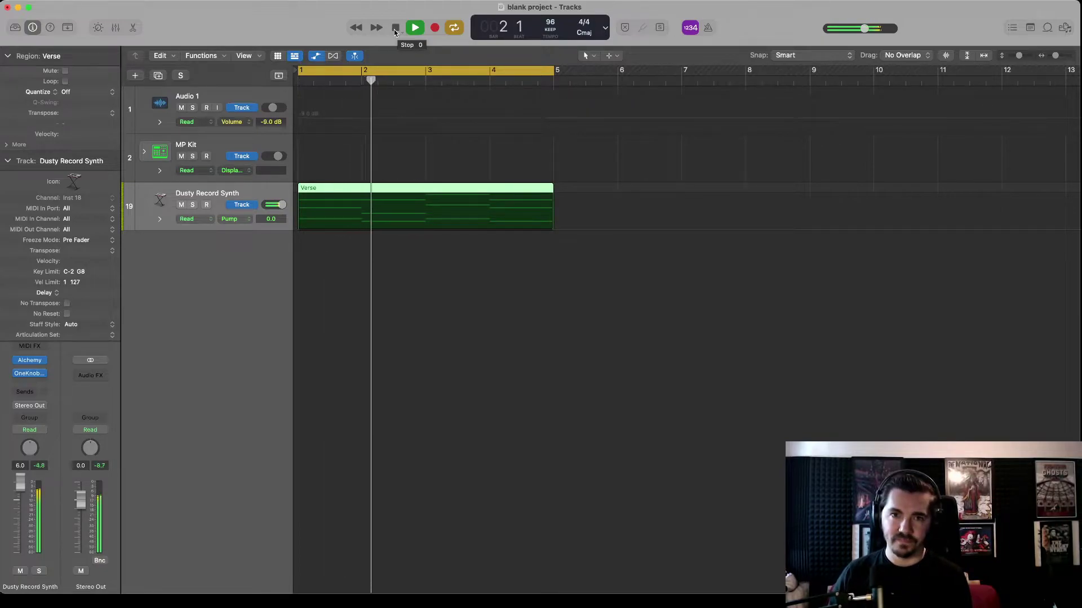
click(395, 29)
click(394, 29)
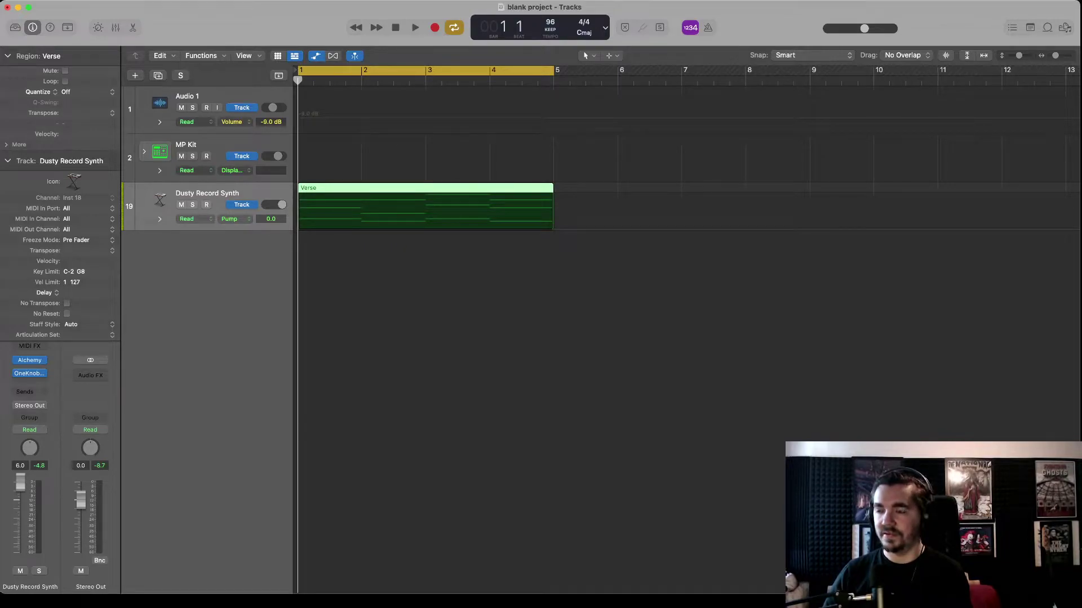
- Add a new controller-assignment zone named LPD8 in the Controller Assignments window
click(42, 2)
mouse_move(61, 37)
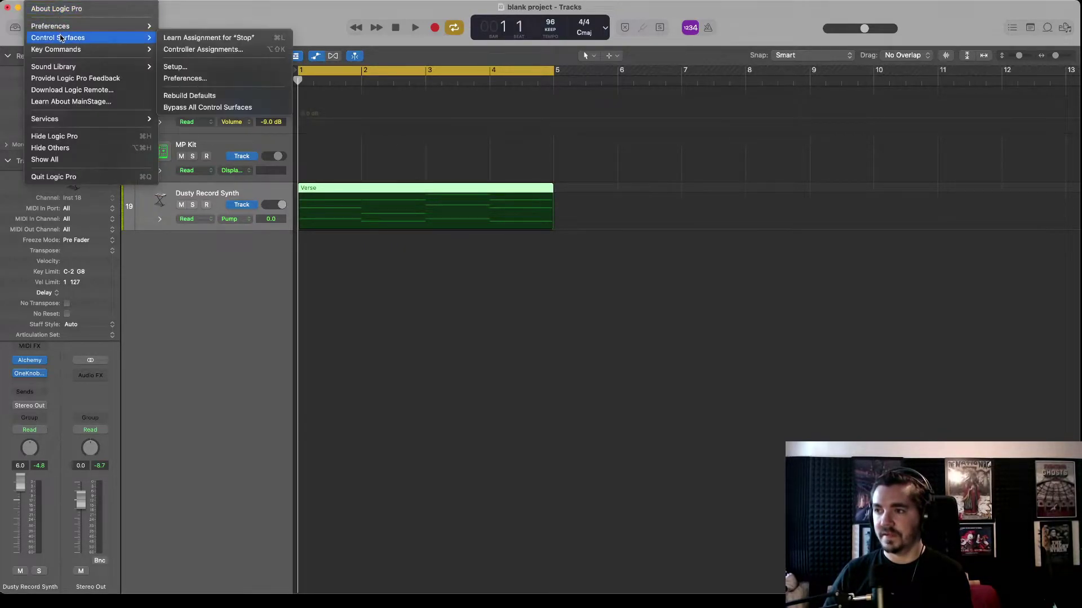
click(207, 52)
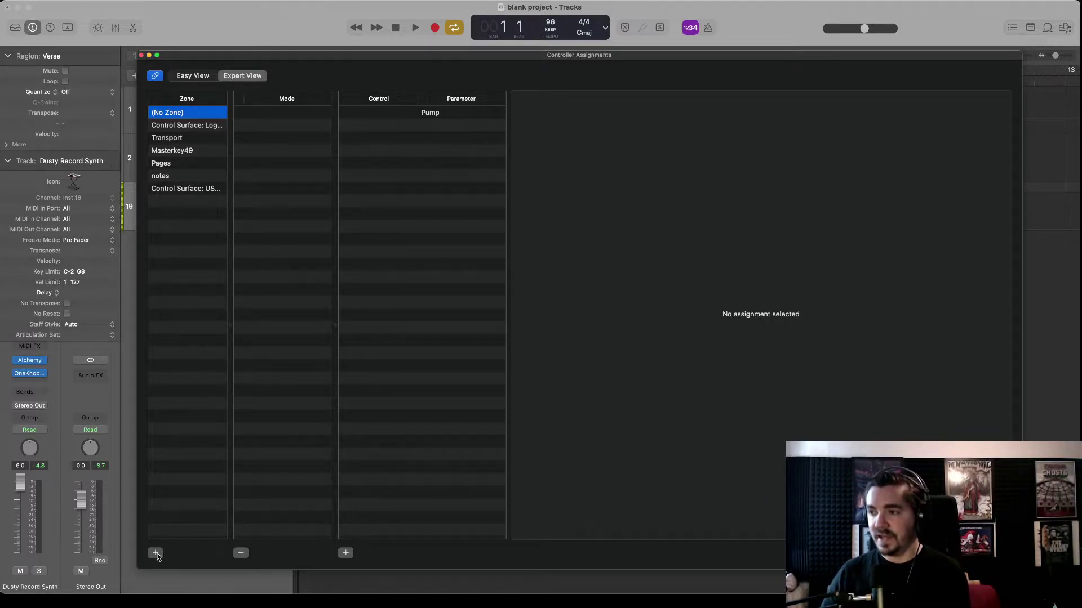
click(156, 553)
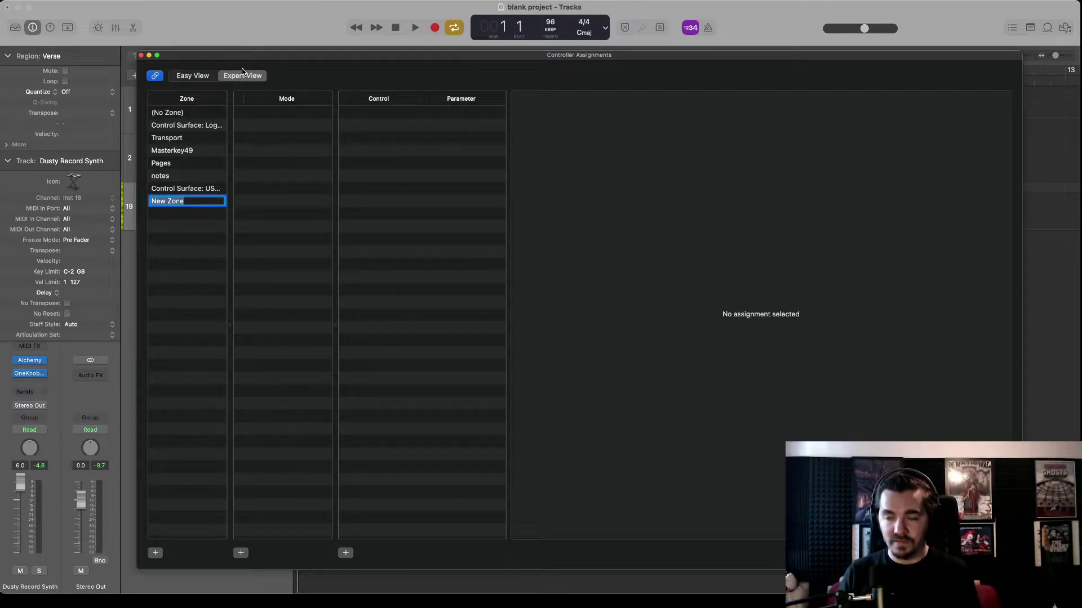
text(LPD8)
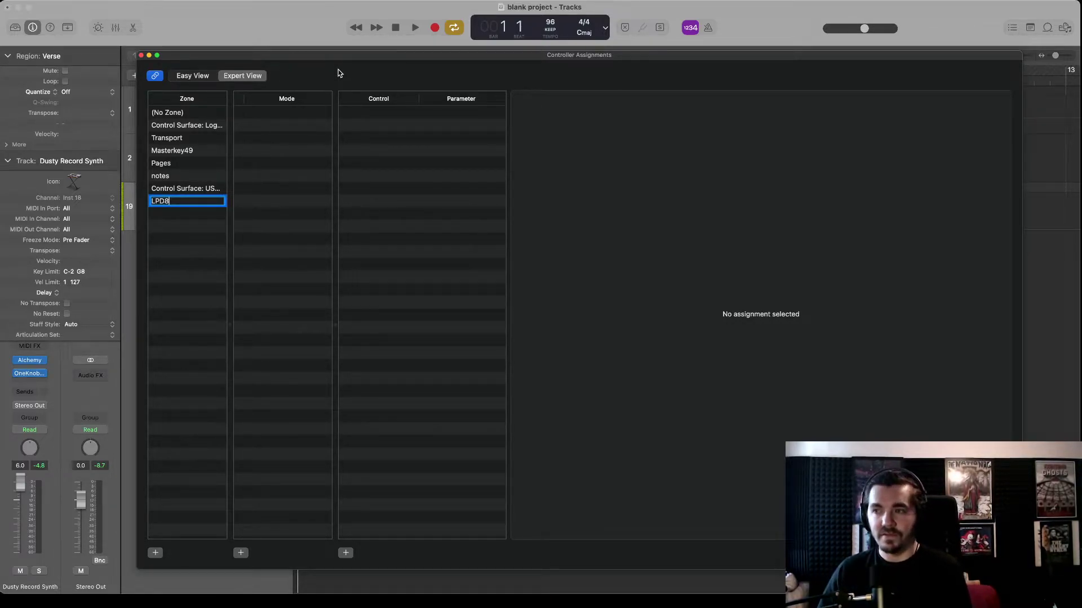
key(Return)
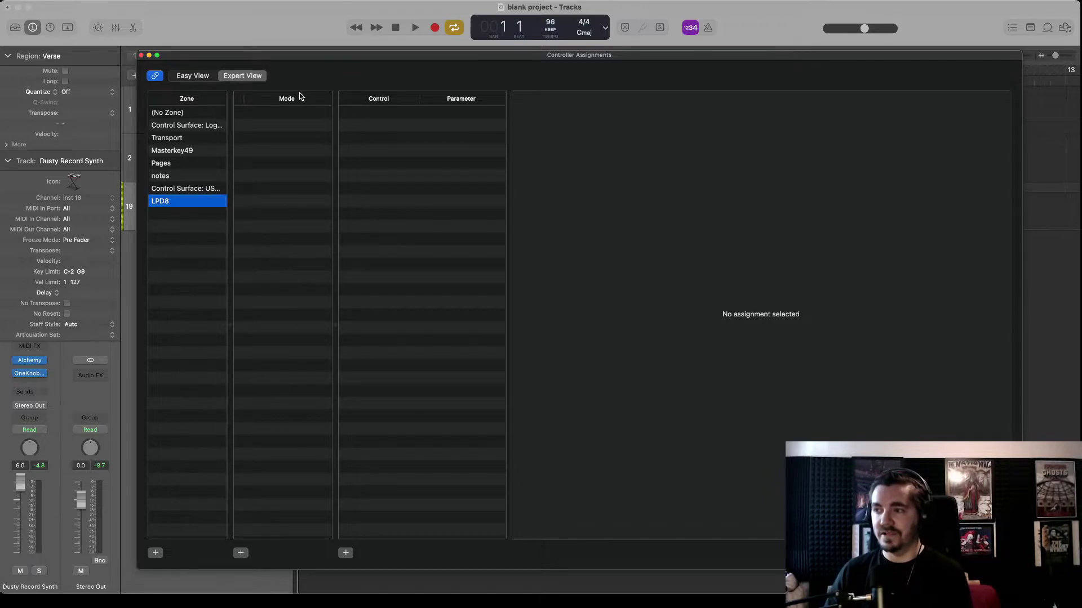
- Switch assignments to Easy View, move it aside, and open OneKnob Pumper on Dusty Record Synth
click(205, 77)
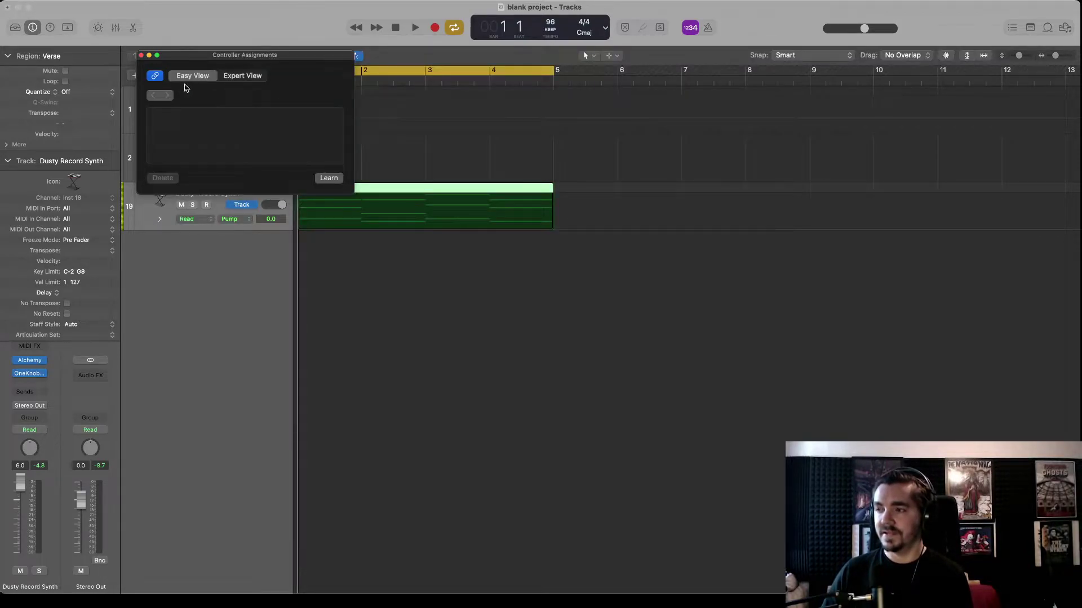
drag(231, 60, 218, 18)
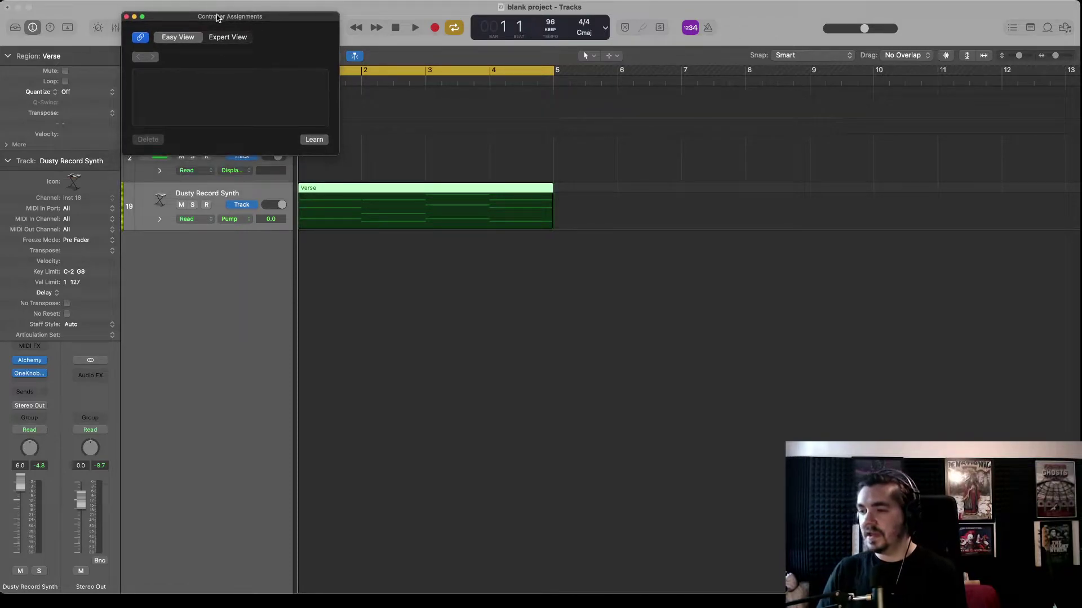
click(30, 373)
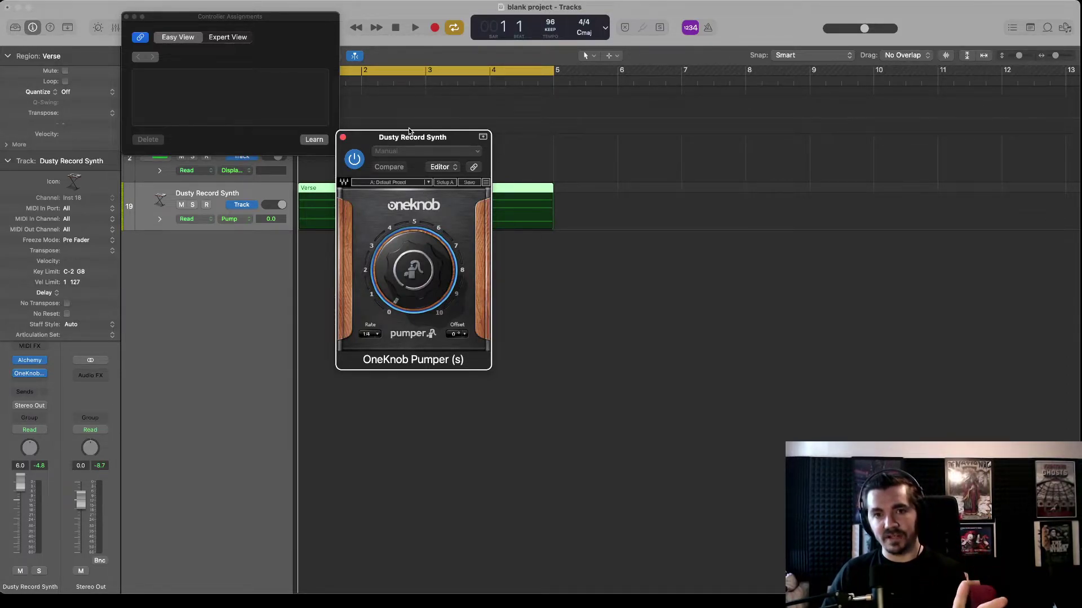
- Play the track while raising the Pump amount to about 3, then stop
click(415, 28)
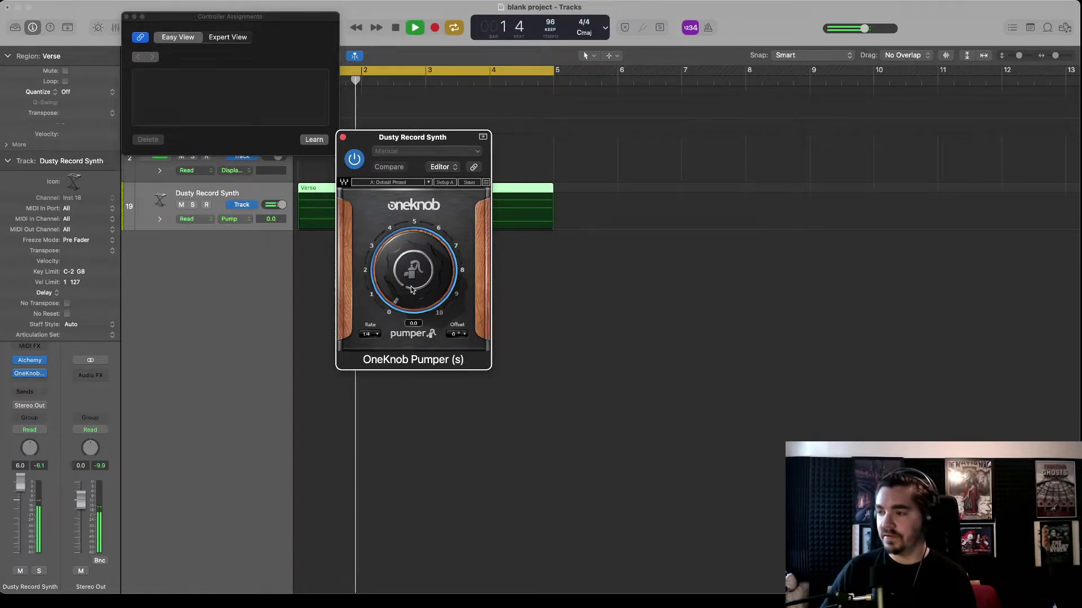
drag(411, 290, 412, 203)
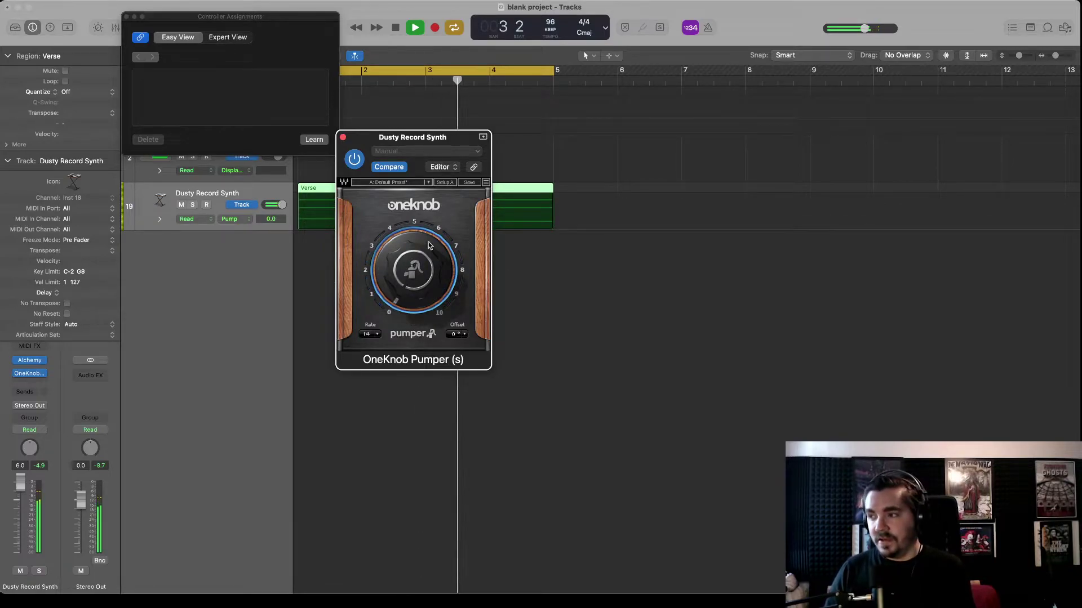
click(397, 28)
drag(263, 22, 204, 21)
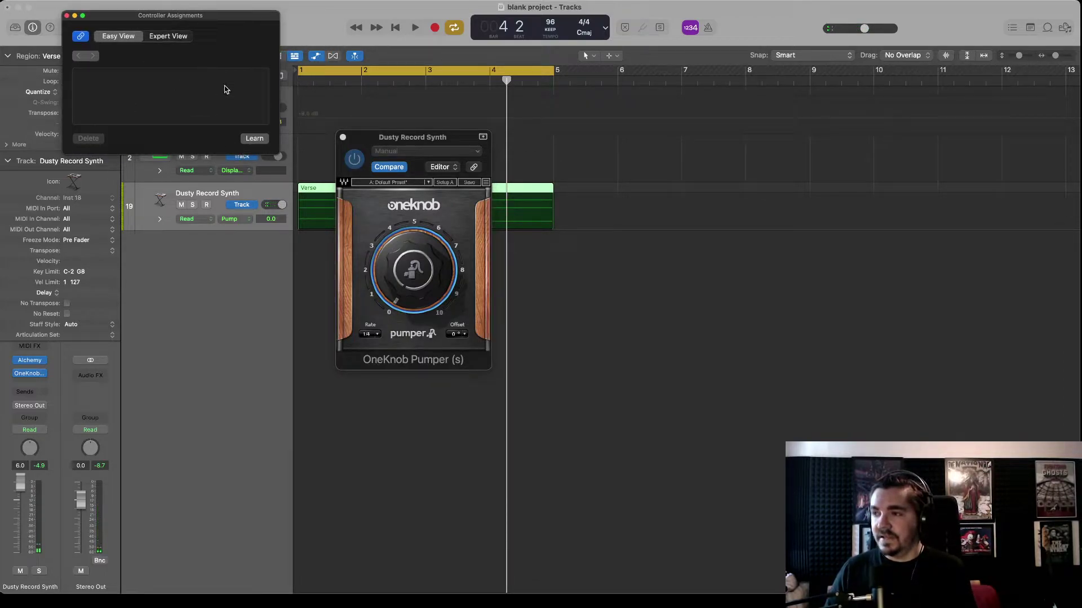
- Select the LPD8 zone and learn LPD8 knob 1 onto OneKnob Pumper's Pump dial
click(255, 138)
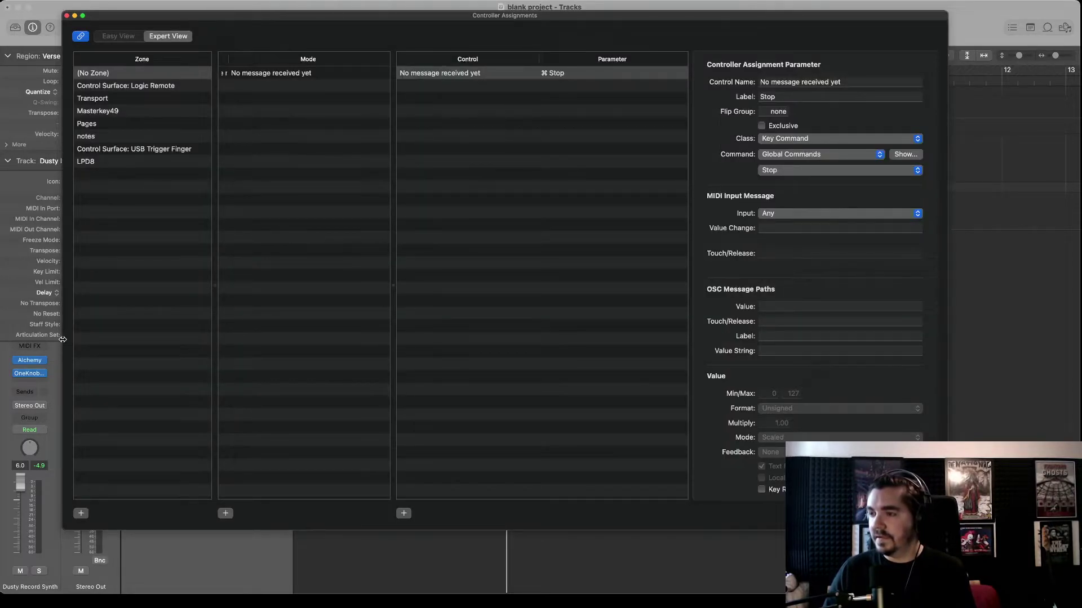
click(97, 162)
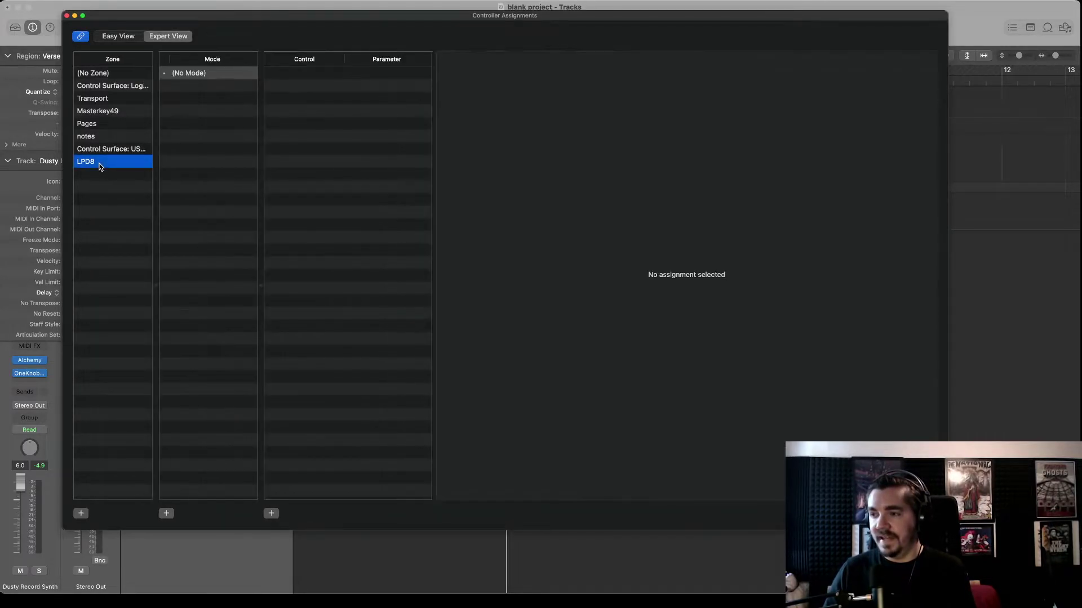
click(122, 38)
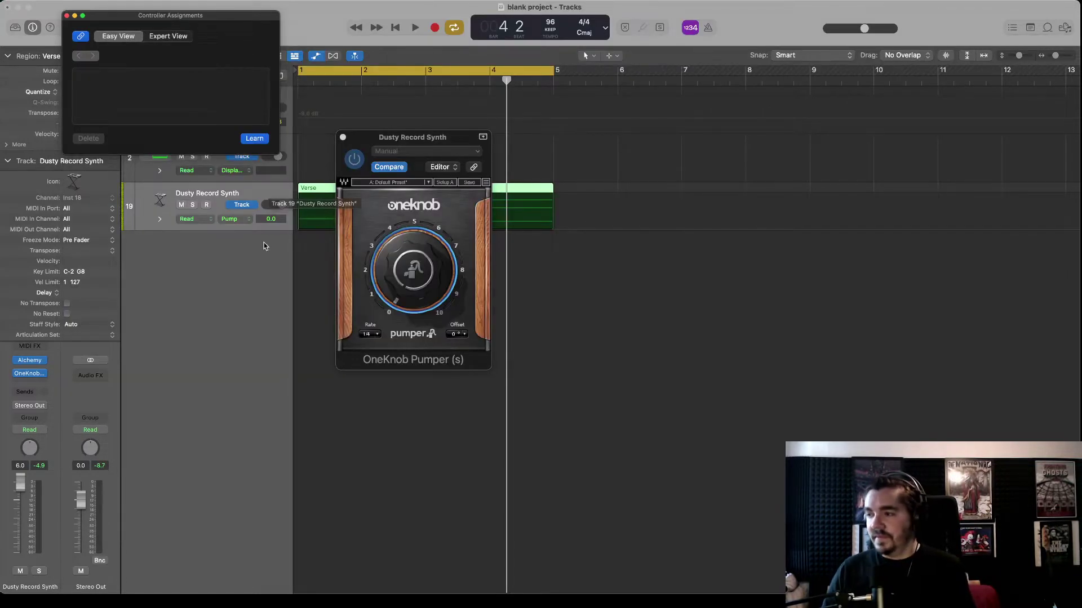
mouse_move(413, 266)
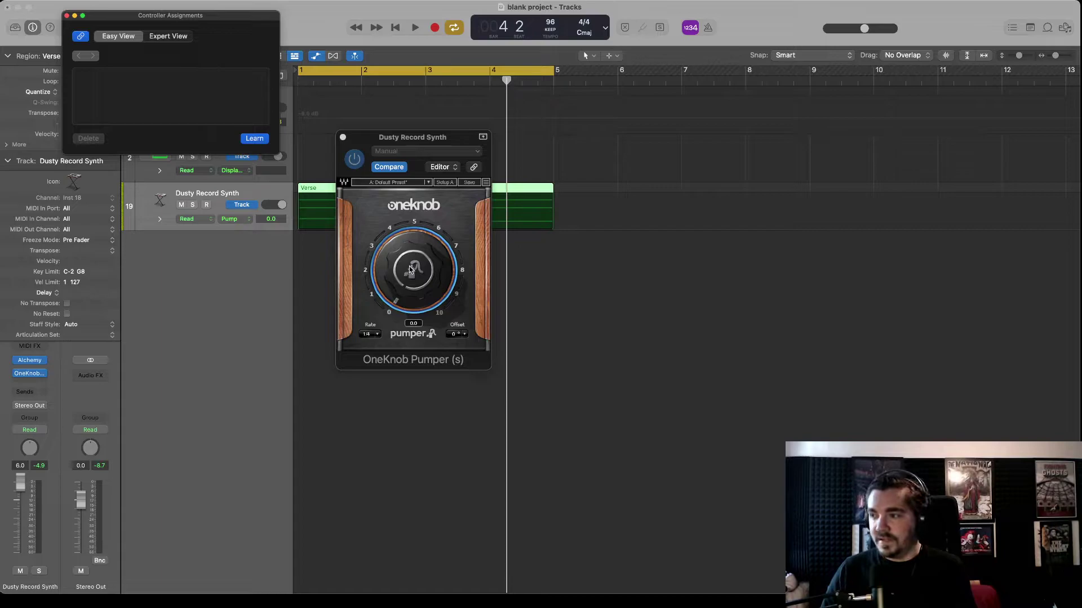
click(419, 276)
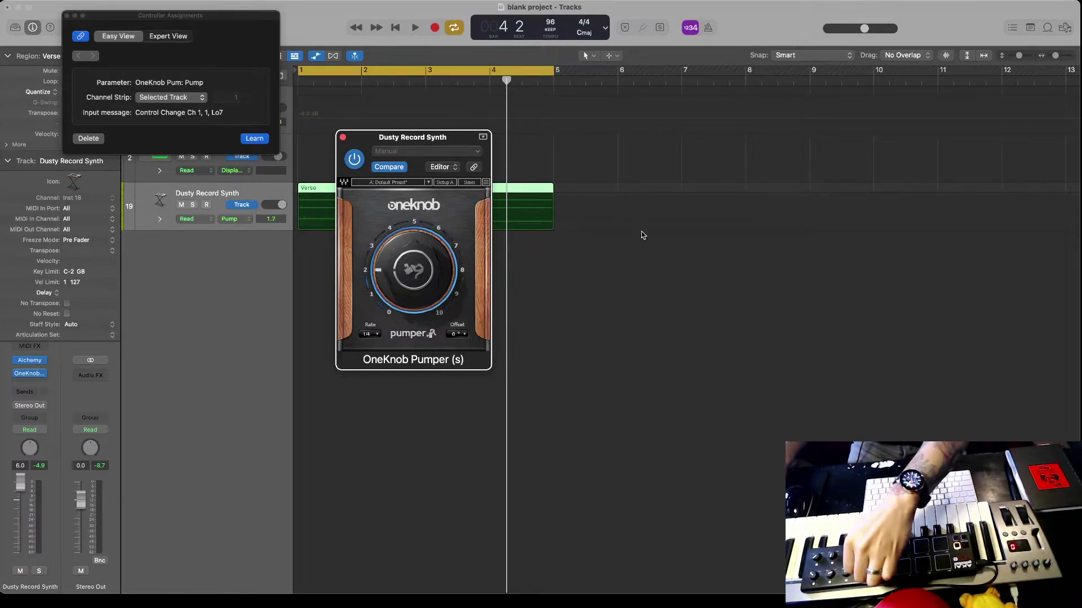
click(414, 28)
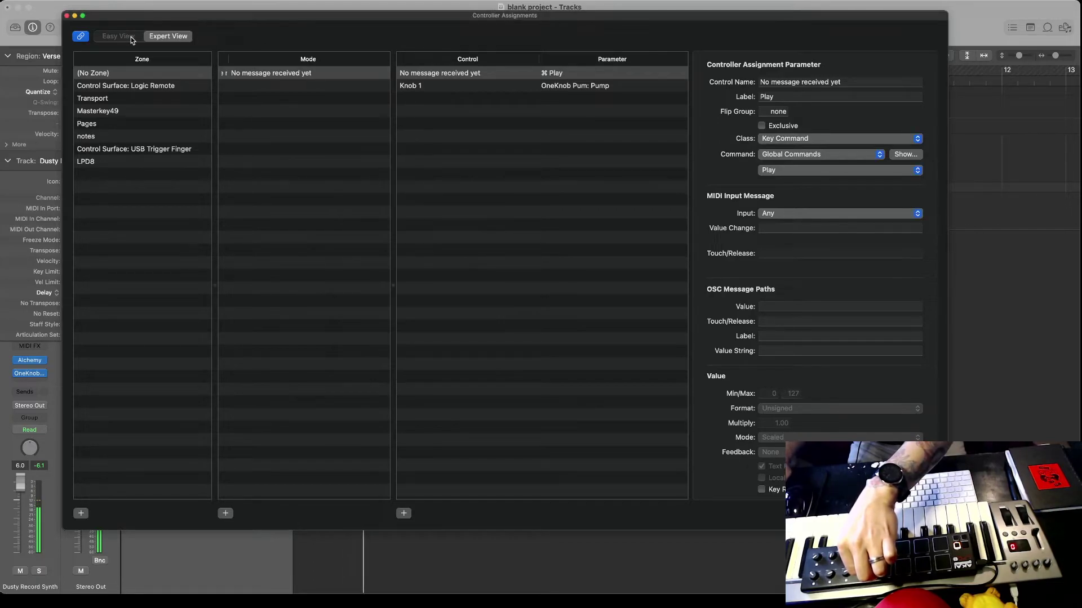
click(67, 16)
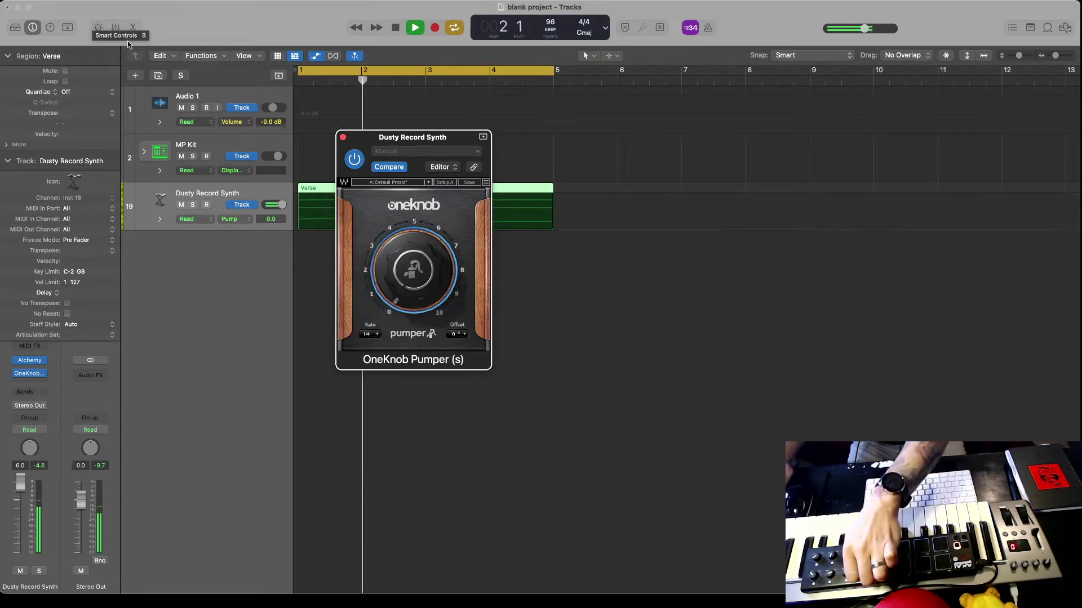
- Set the synth track to Touch and record Pump automation with the LPD8 knob during playback
click(402, 28)
click(402, 28)
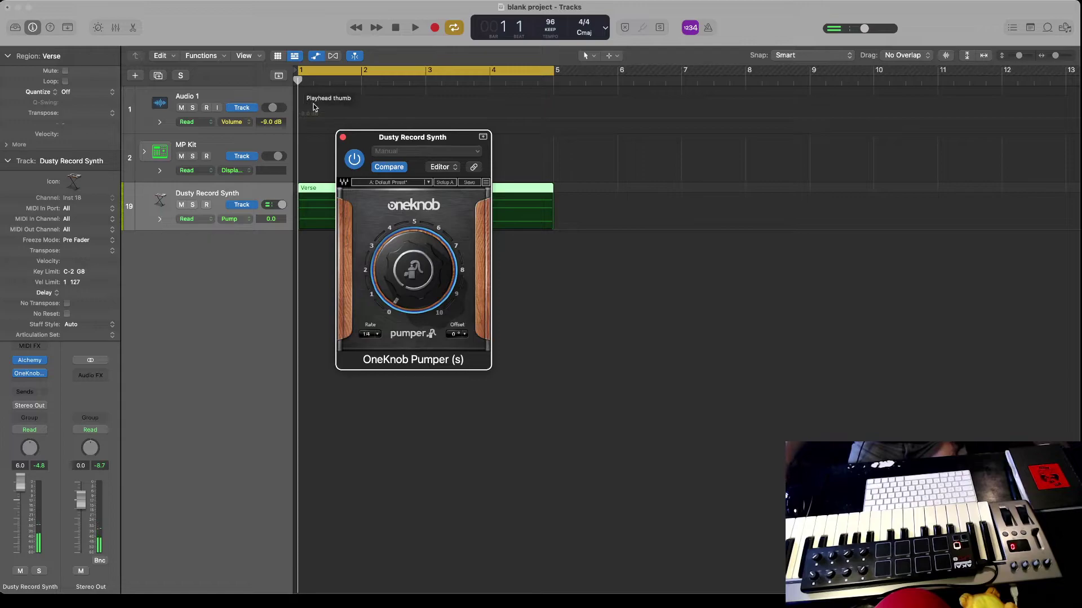
click(316, 56)
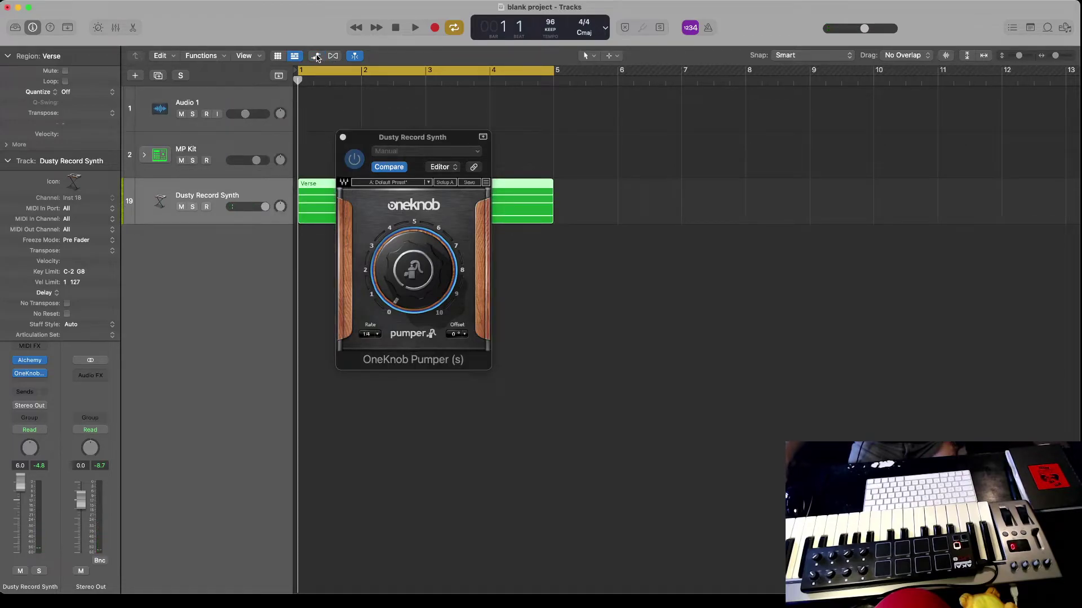
click(317, 56)
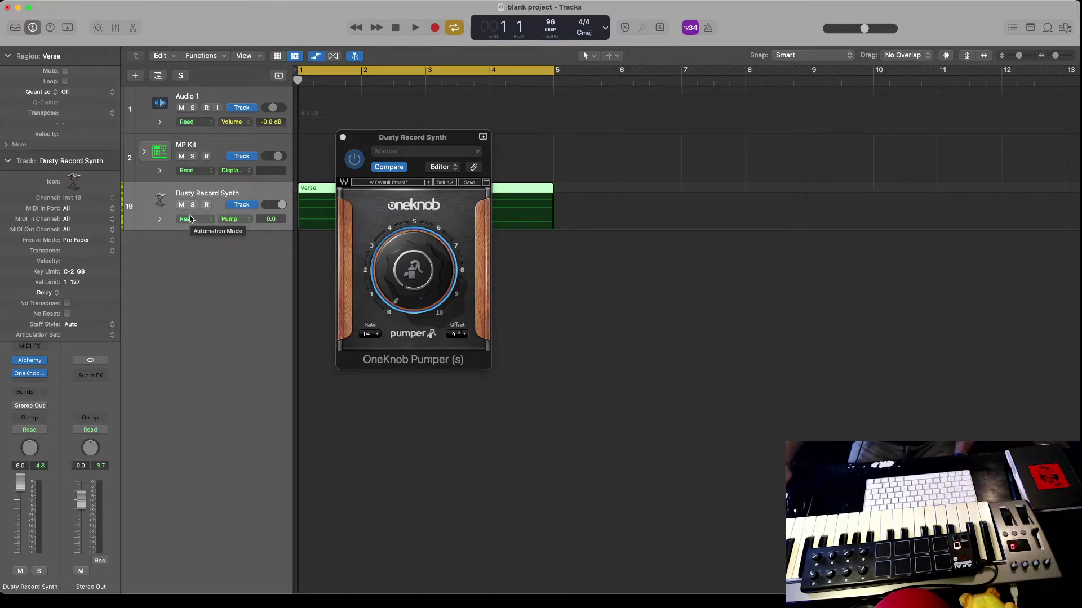
click(190, 219)
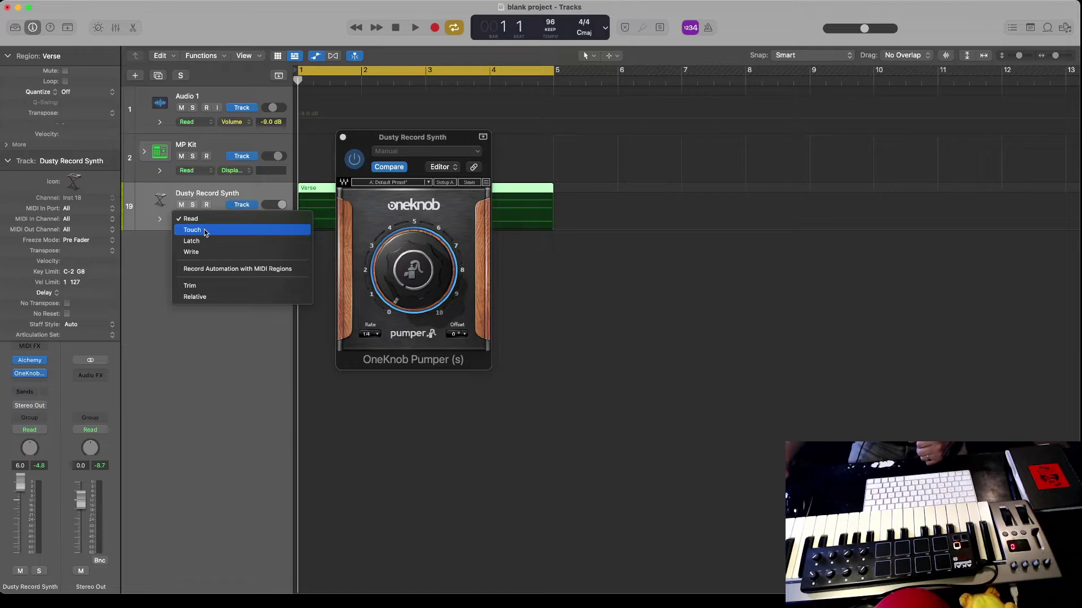
click(204, 230)
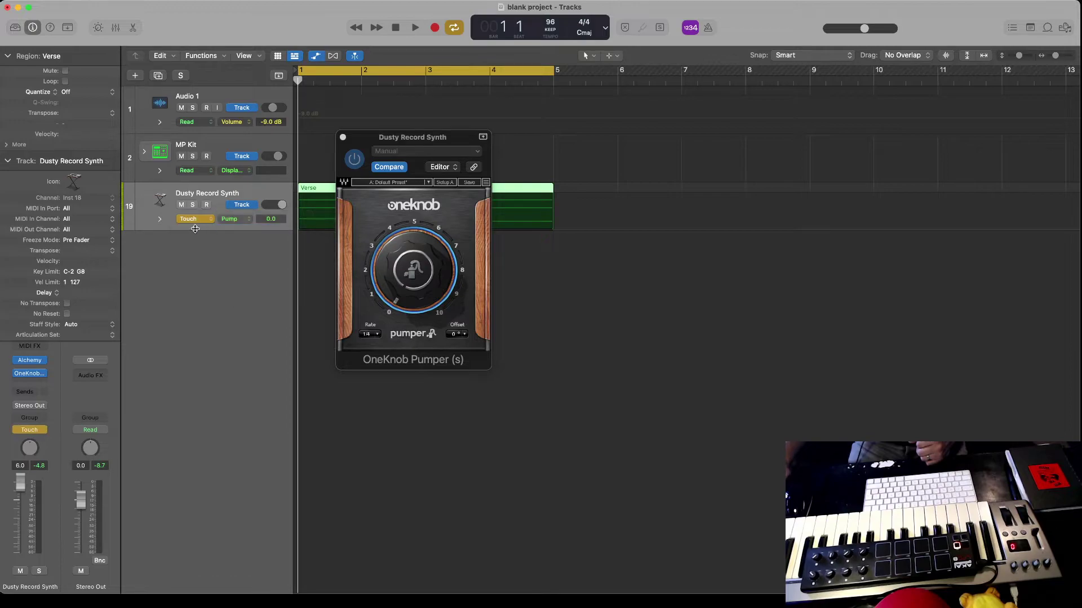
click(415, 29)
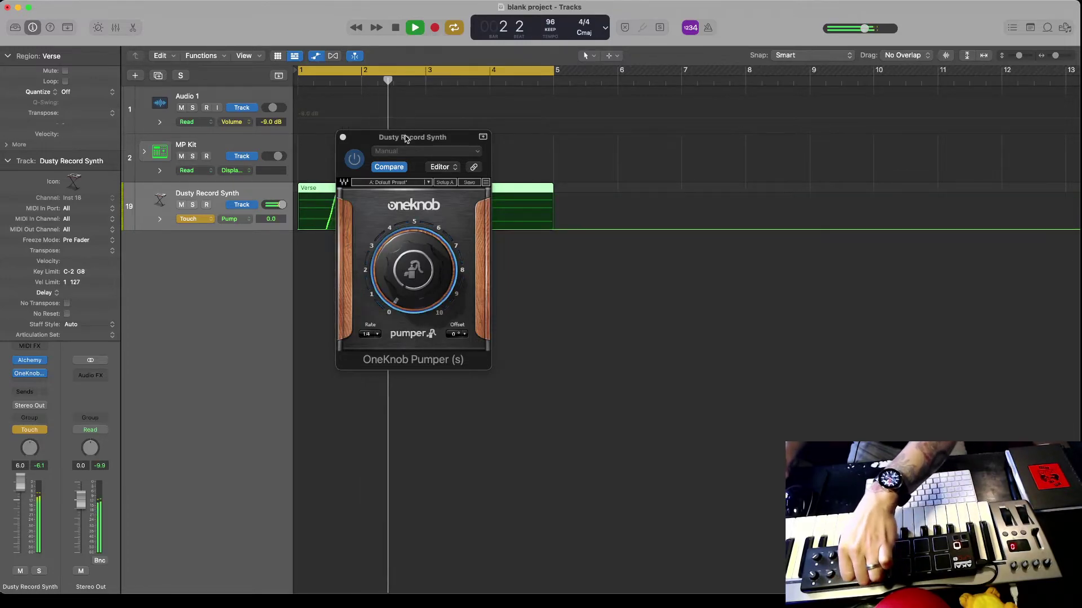
drag(407, 142, 635, 166)
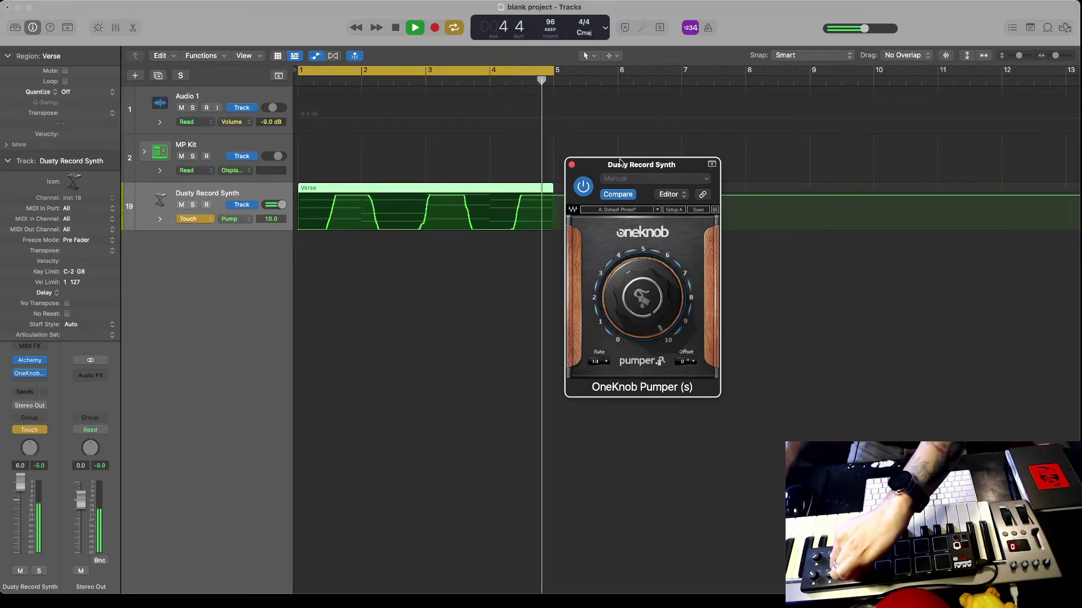
click(395, 27)
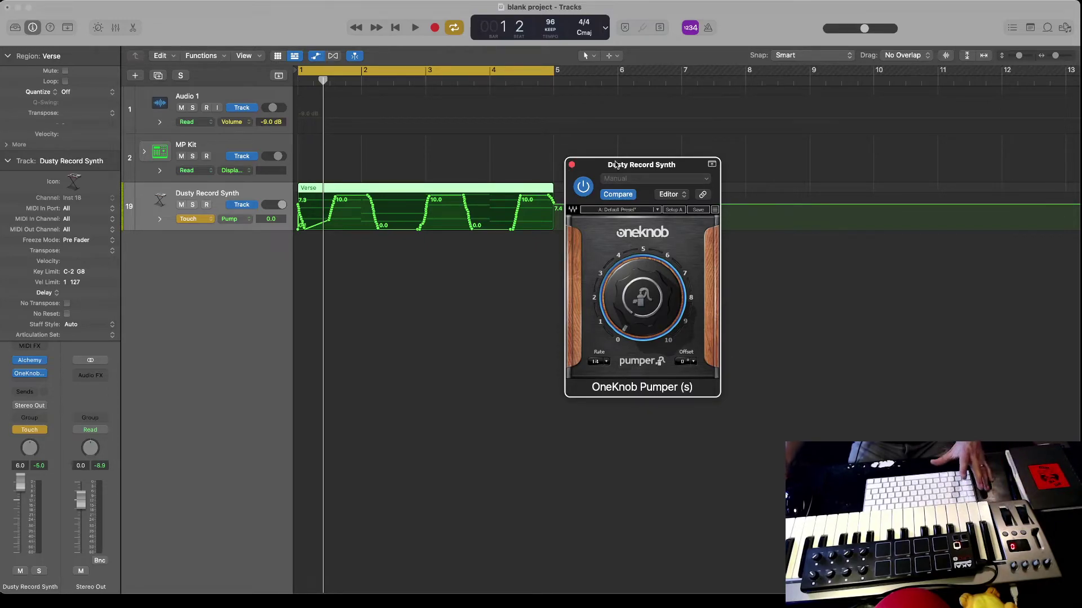
- Close OneKnob Pumper, delete the recorded Pump automation points, and return the track to Read
click(571, 165)
drag(569, 200, 286, 246)
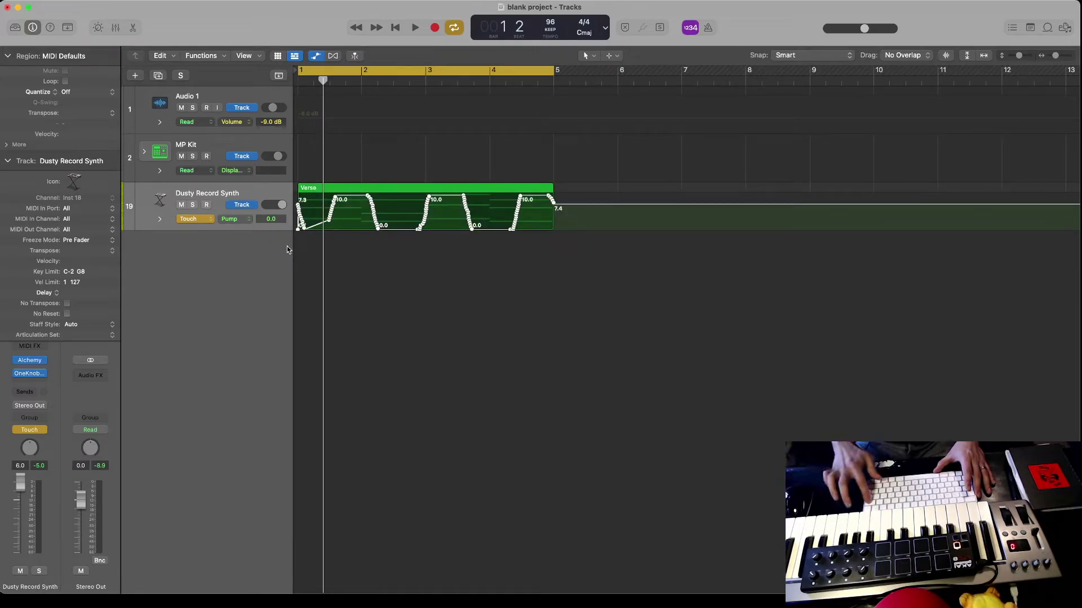
key(BackSpace)
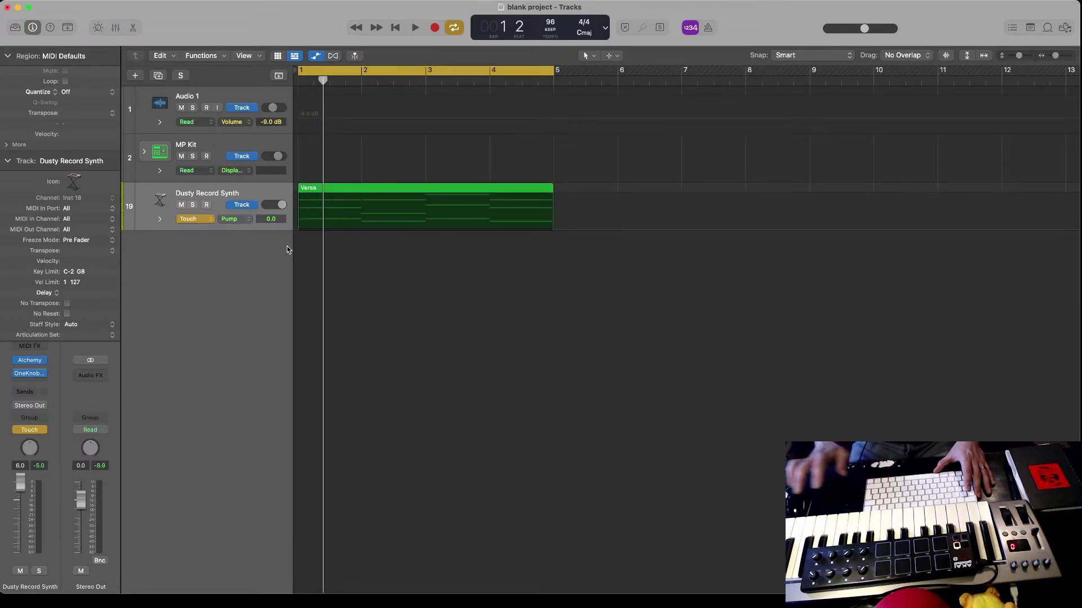
click(194, 219)
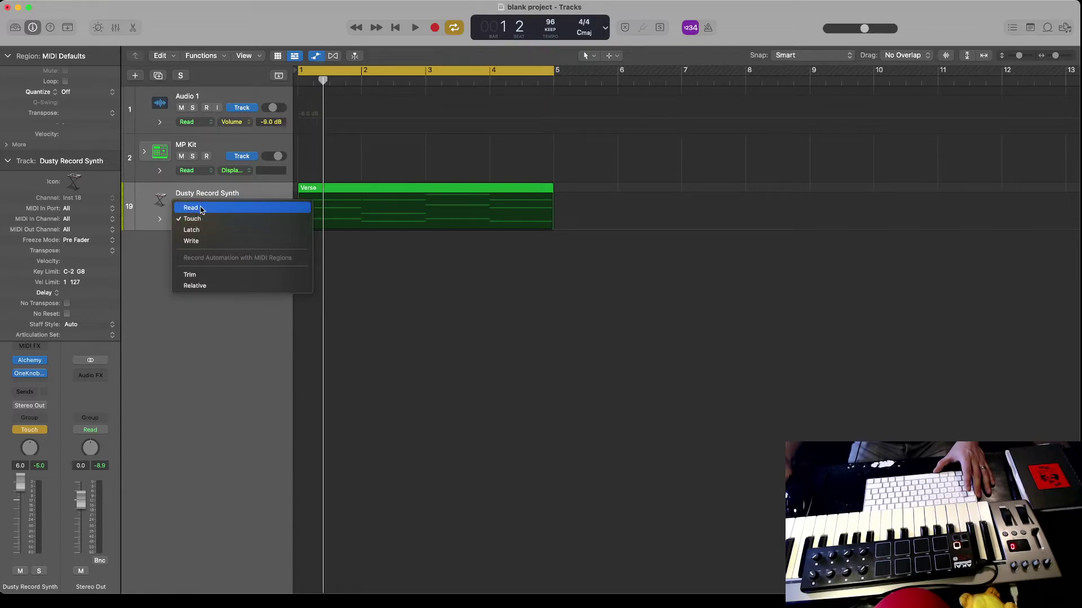
click(201, 209)
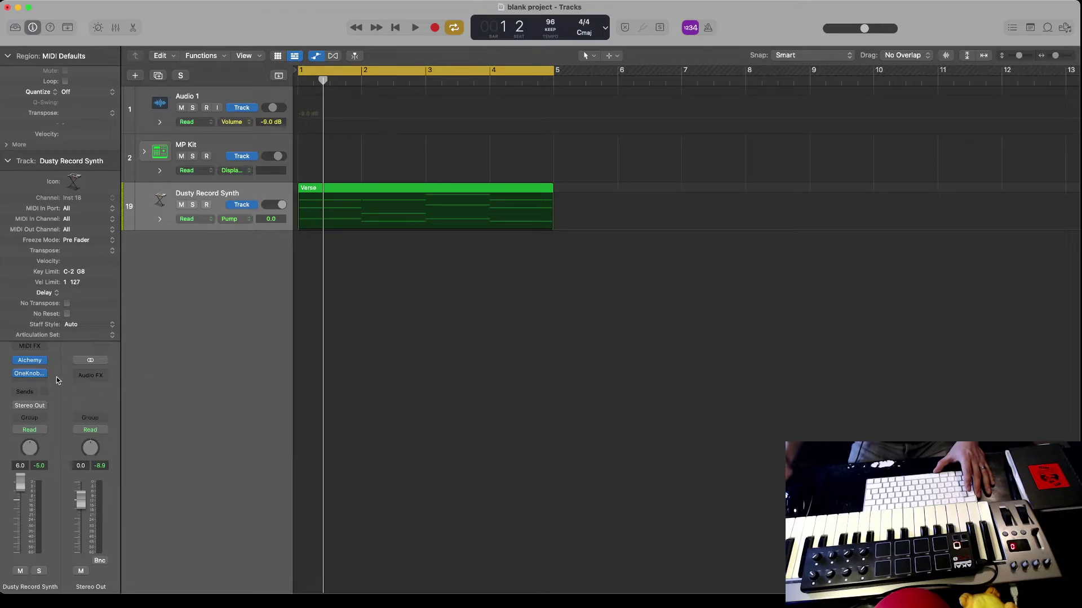
mouse_move(27, 363)
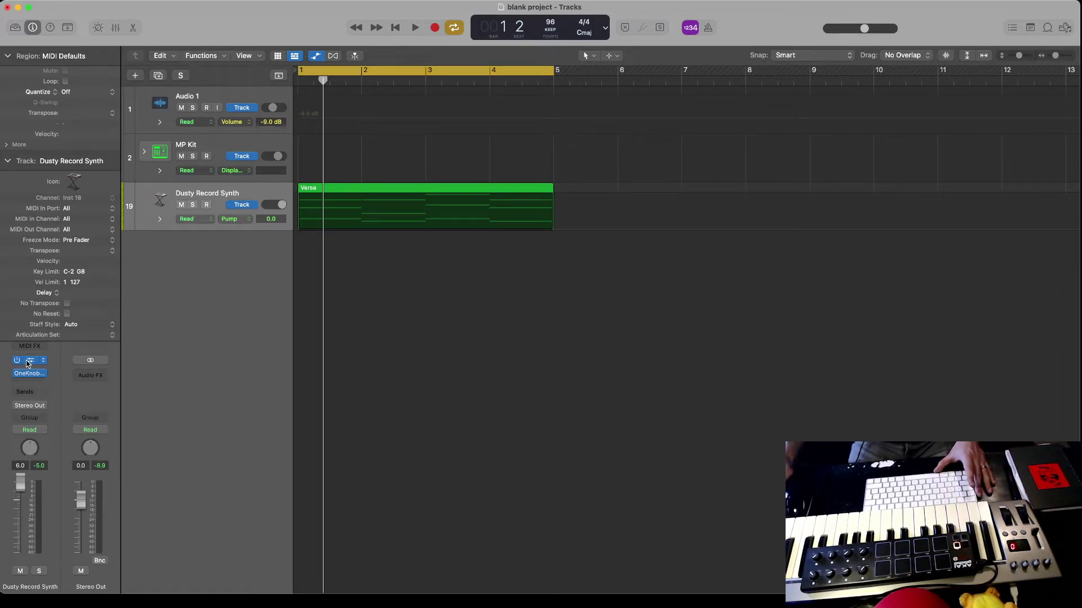
- Open the Alchemy synth window and the Controller Assignments window
click(27, 361)
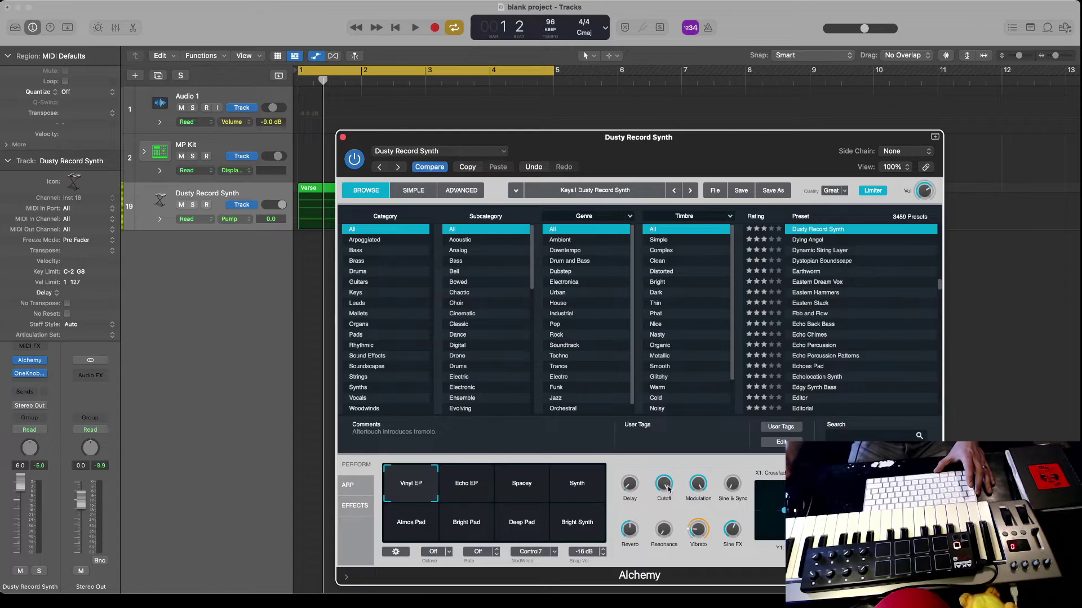
click(80, 0)
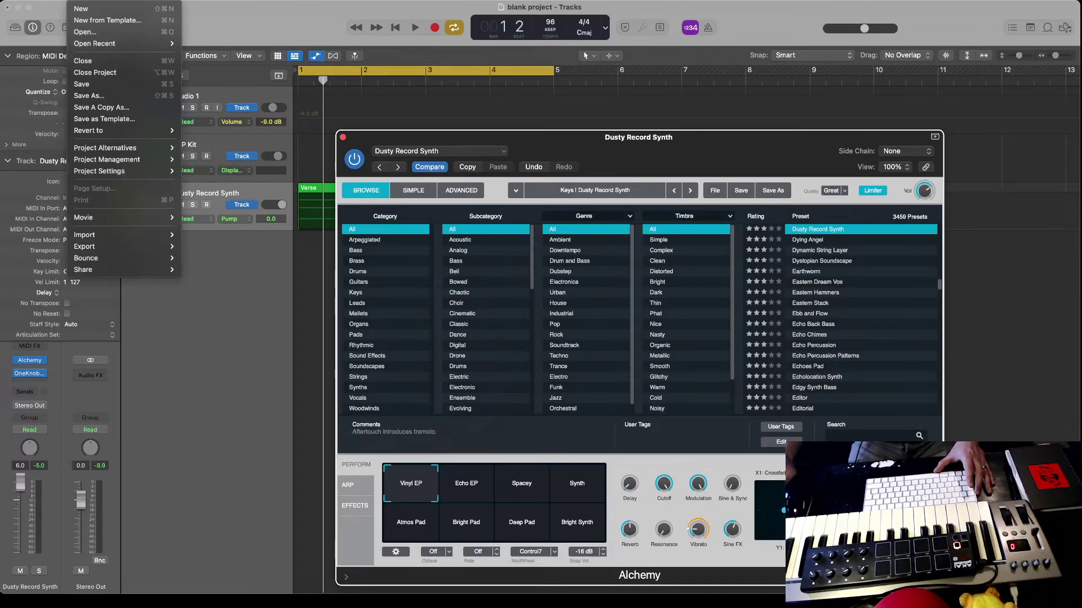
mouse_move(45, 0)
mouse_move(84, 38)
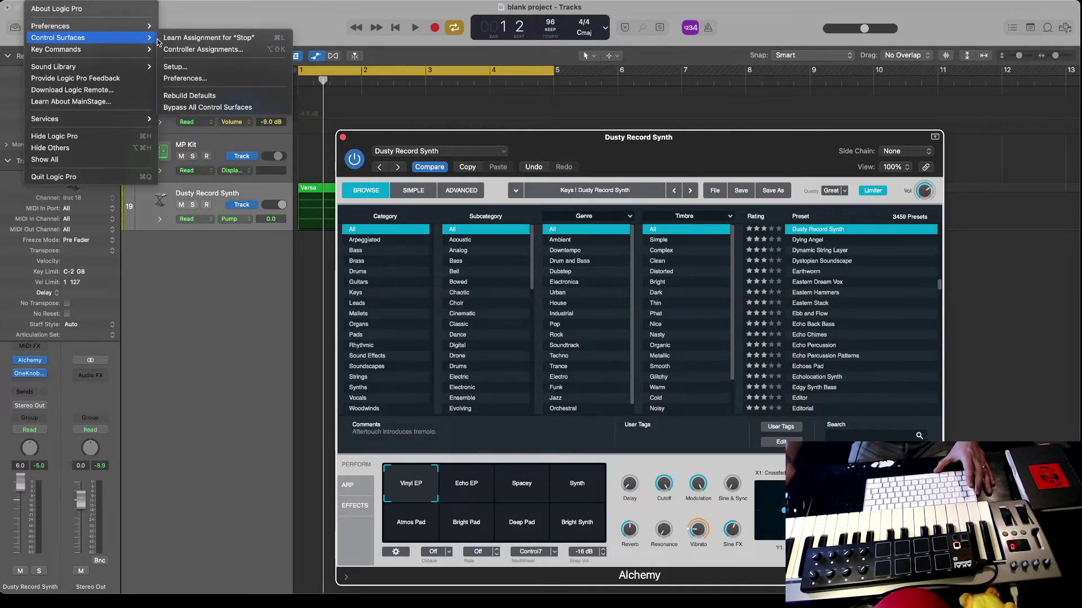
click(198, 51)
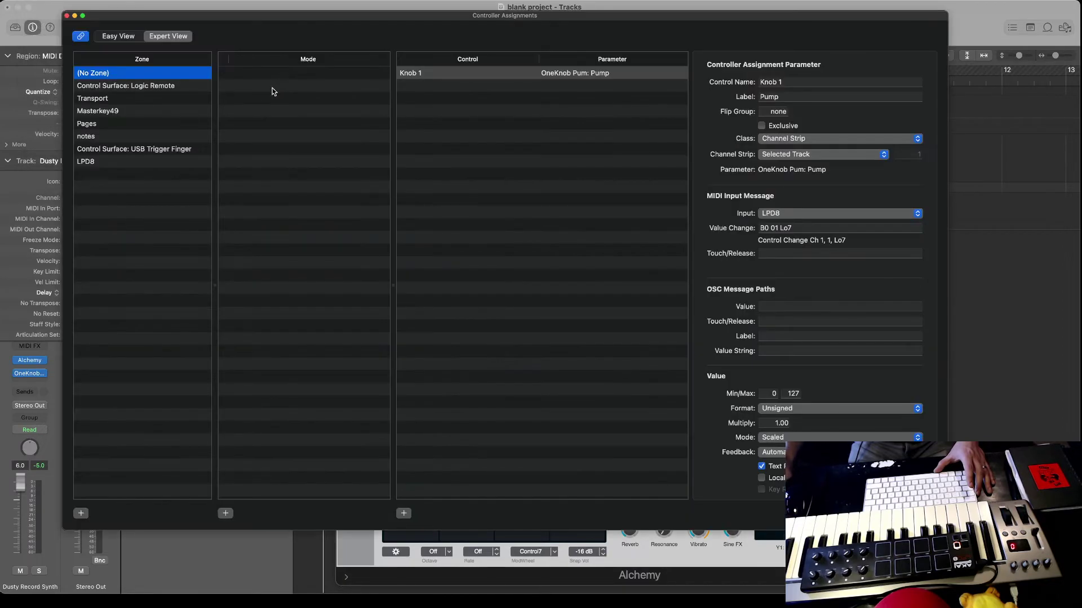
- In the LPD8 zone, learn LPD8 knob 2 onto Alchemy's Cutoff knob
click(119, 36)
click(168, 36)
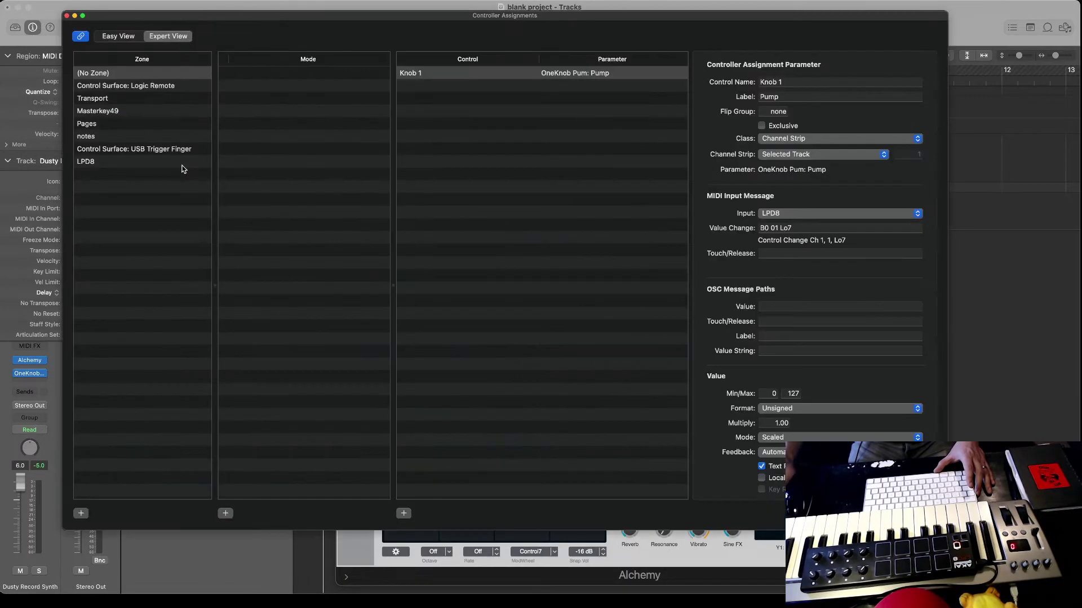
click(118, 162)
click(113, 38)
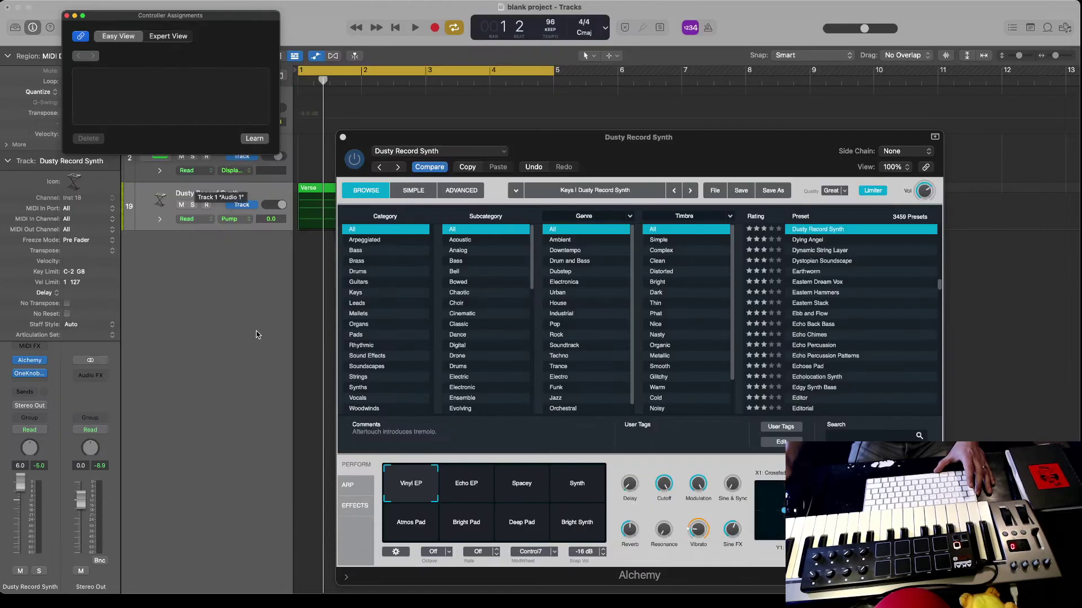
click(251, 139)
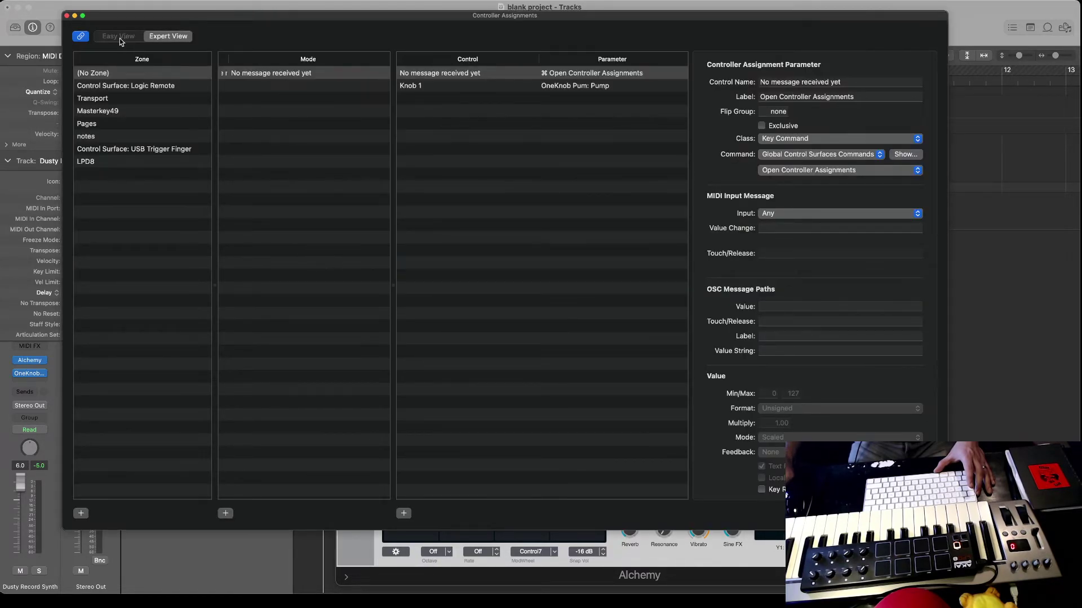
click(120, 162)
click(120, 37)
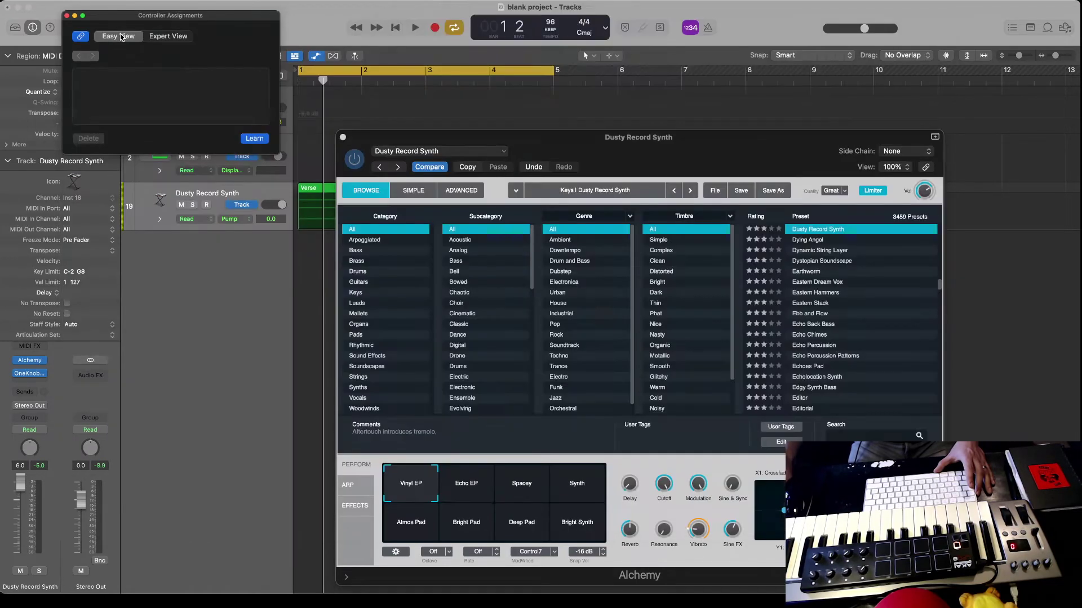
click(664, 489)
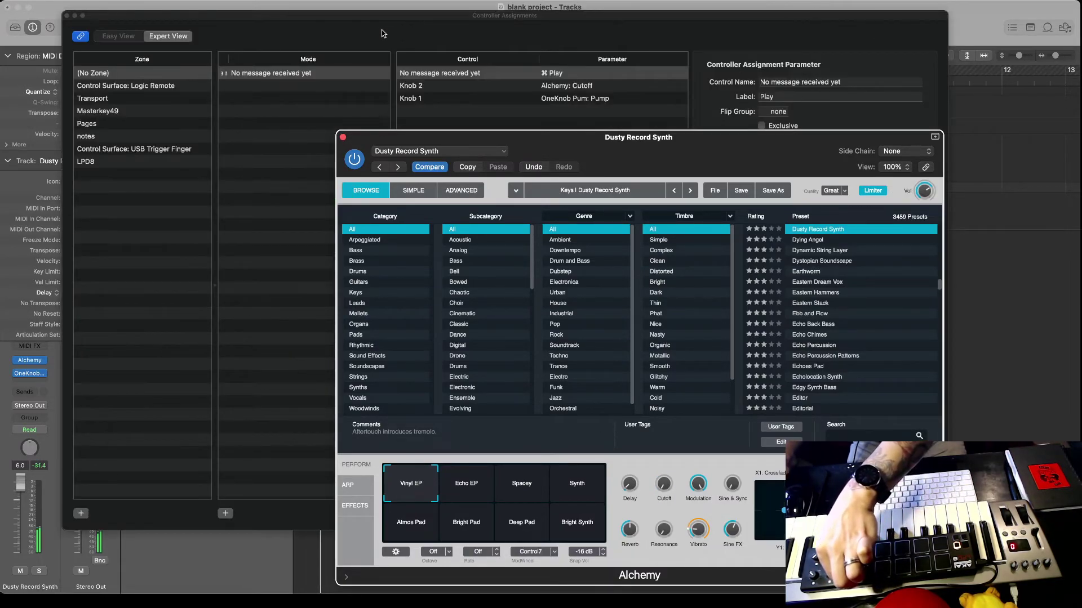
- Record Alchemy Cutoff rises and falls on Dusty Record Synth in Touch mode, then reopen Controller Assignments
click(67, 15)
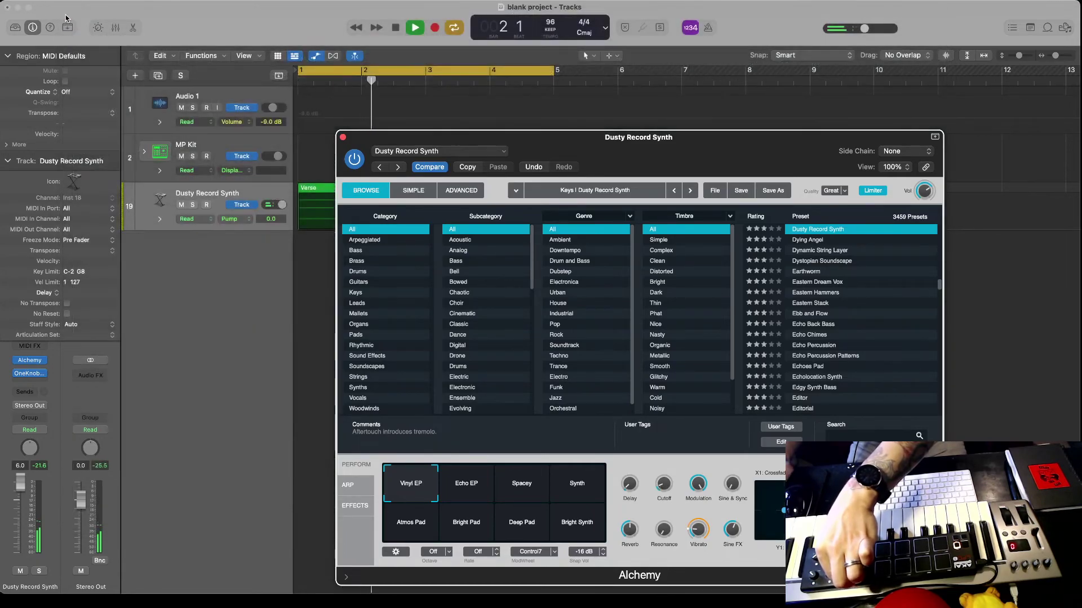
drag(520, 139, 767, 141)
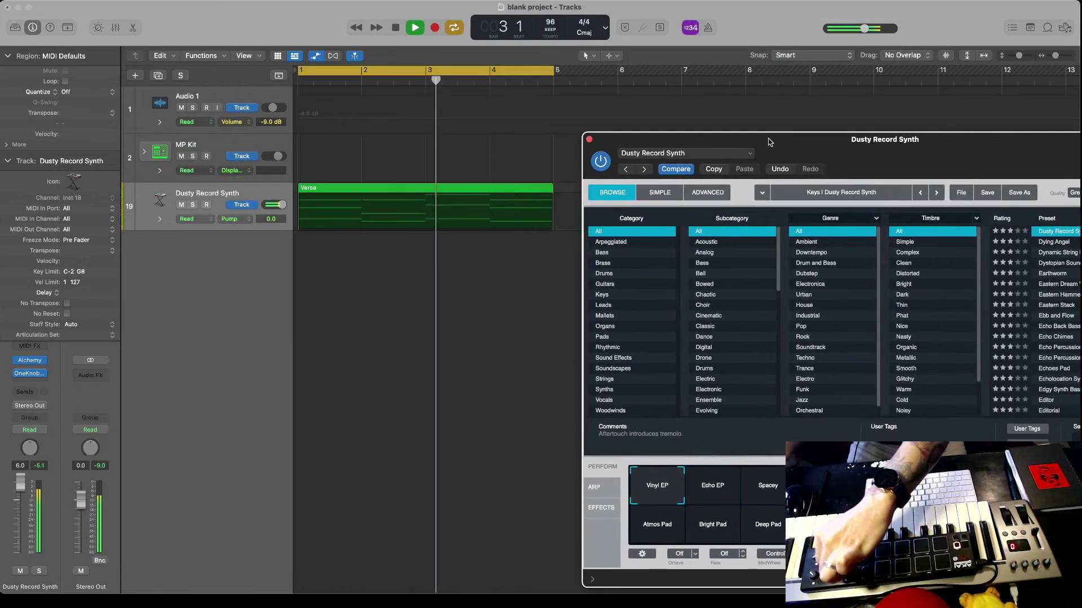
click(195, 224)
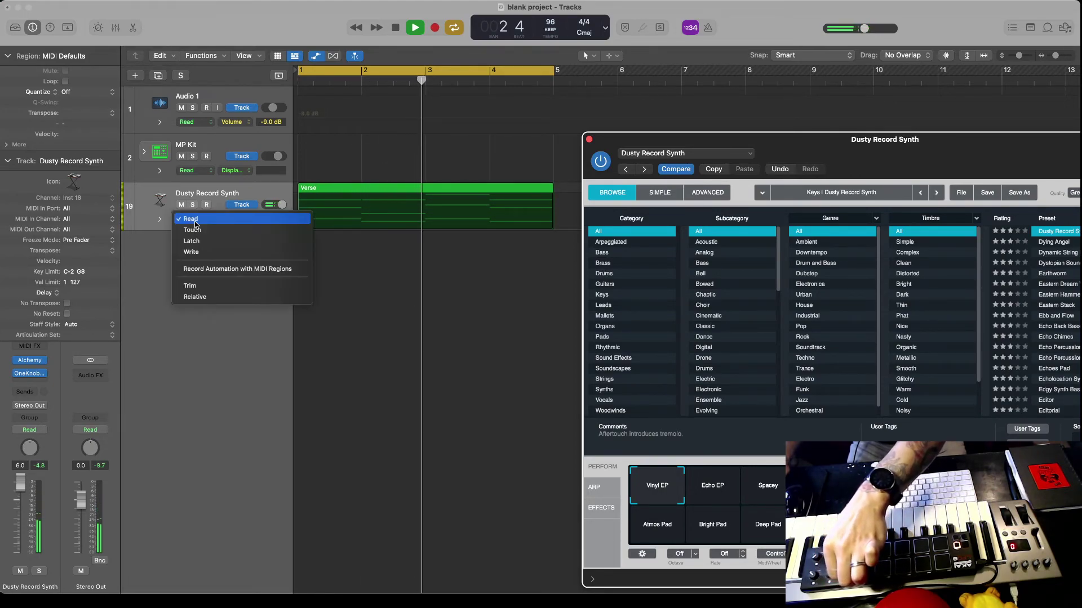
click(196, 228)
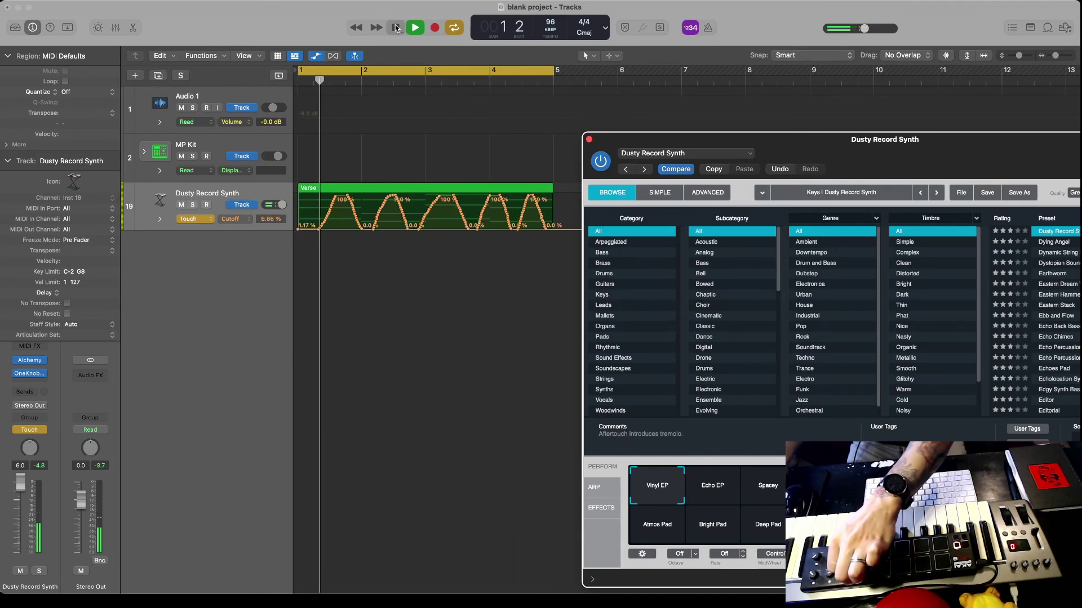
key(space)
key(super+k)
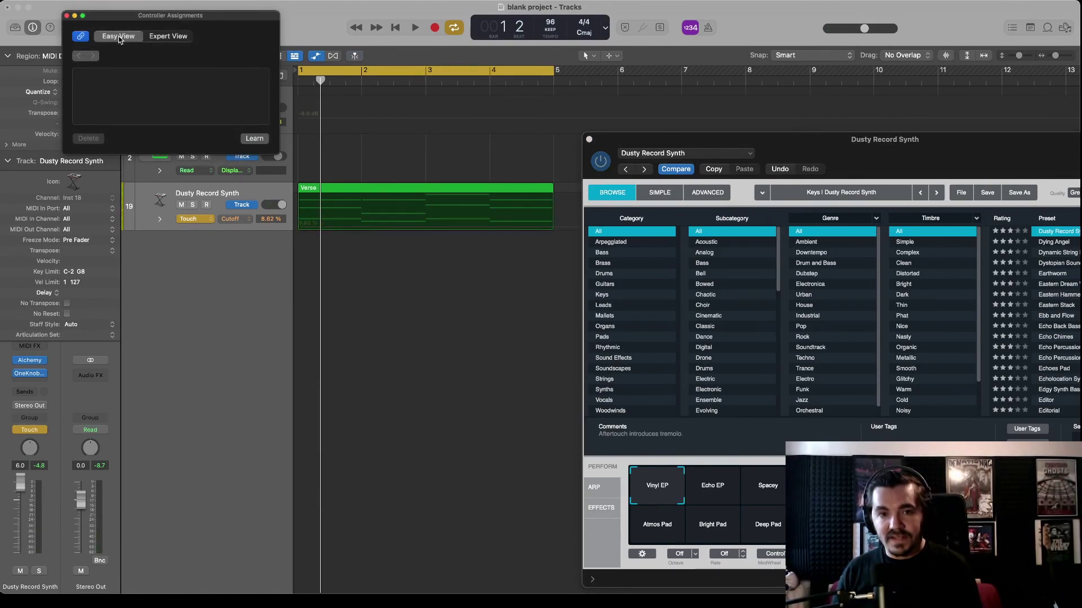